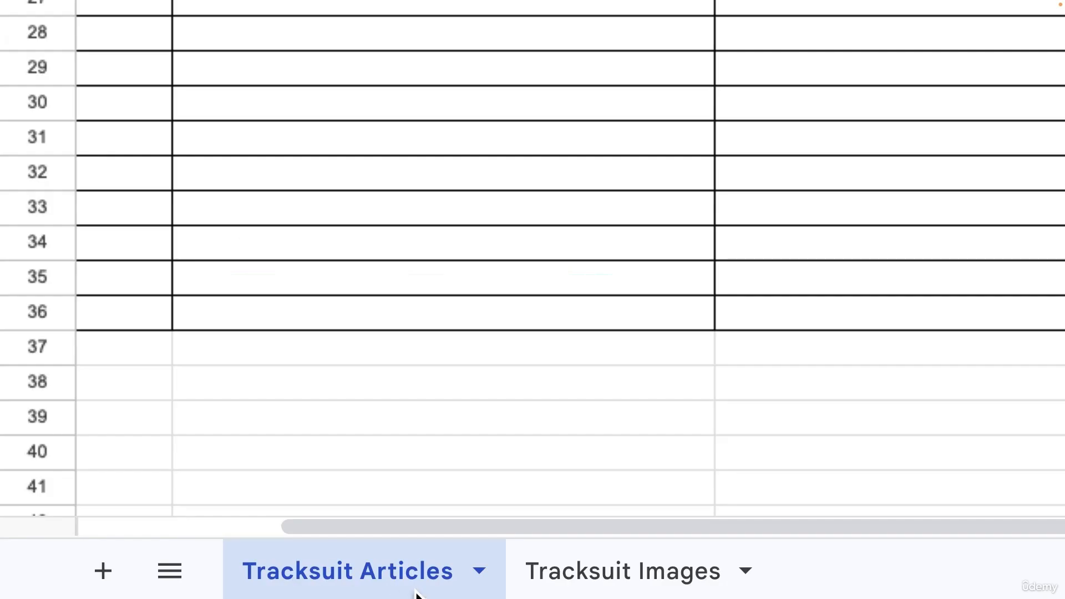
- Open the Tracksuit Images sheet and select the empty Search Query cell below the header
{"action": "left_click", "coordinate": [610, 589]}
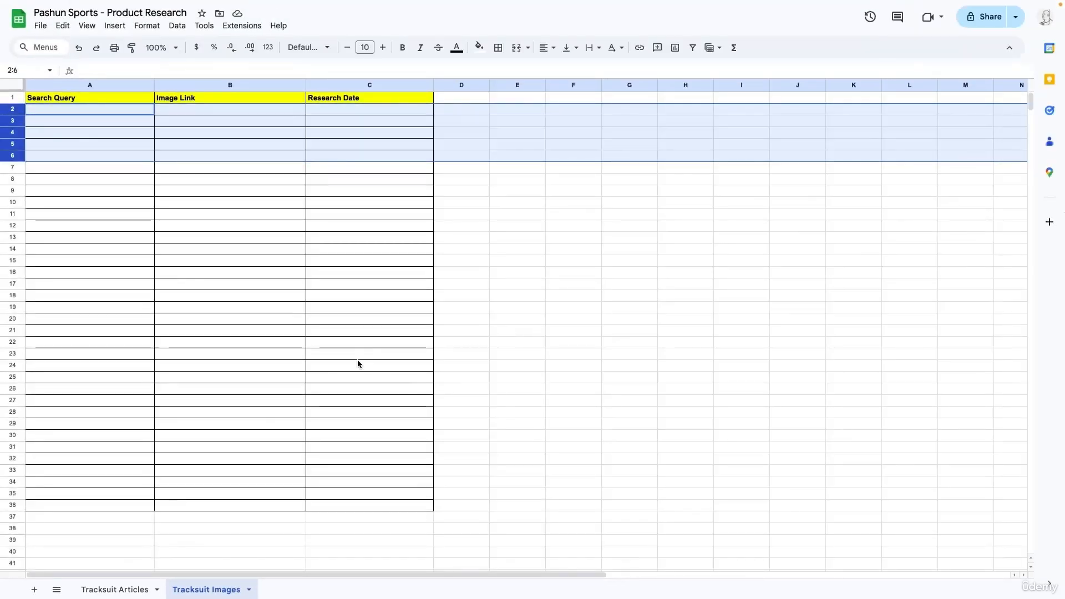
{"action": "left_click", "coordinate": [36, 111]}
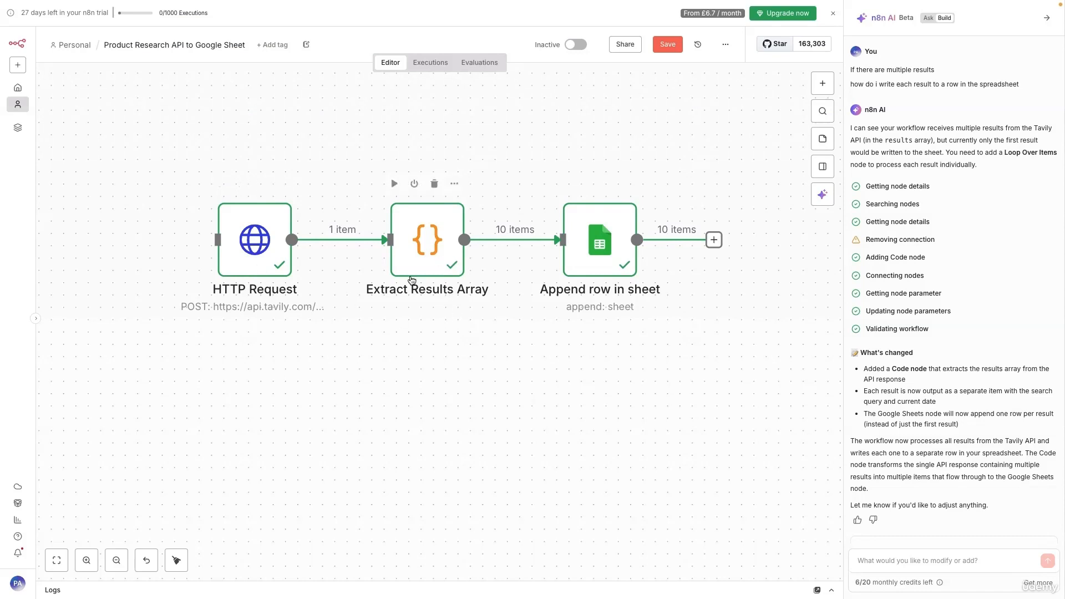
- In the n8n workflow, duplicate the Append row in sheet node and place the copy below the original
{"action": "right_click", "coordinate": [599, 241]}
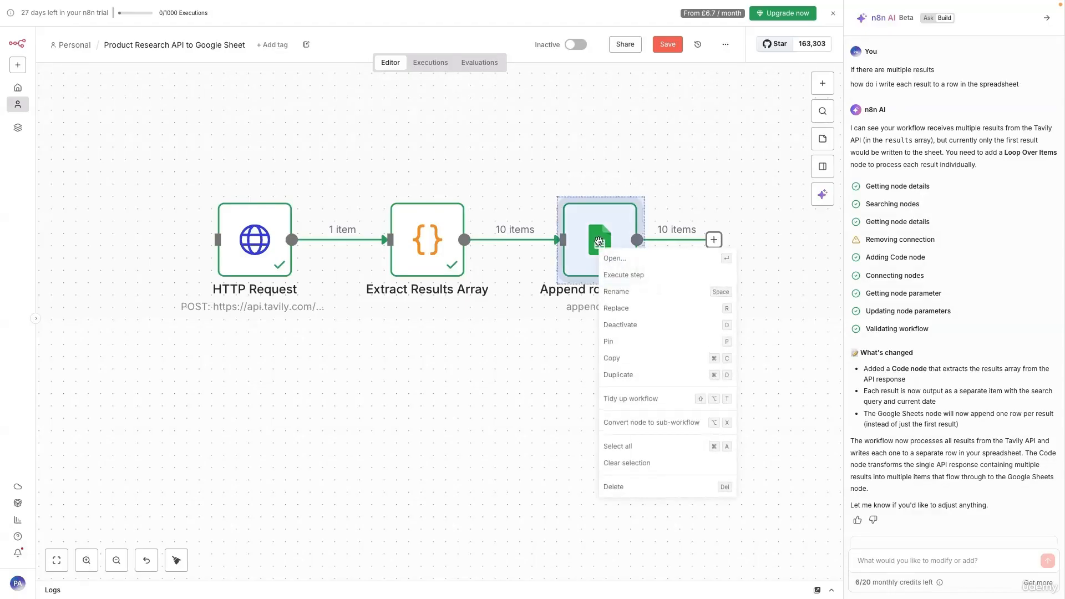
{"action": "left_click", "coordinate": [632, 373]}
{"action": "left_click_drag", "start_coordinate": [644, 385], "coordinate": [571, 400]}
- In the duplicated node, set the target sheet to Tracksuit Images and remove all columns from Values to Send
{"action": "double_click", "coordinate": [572, 400]}
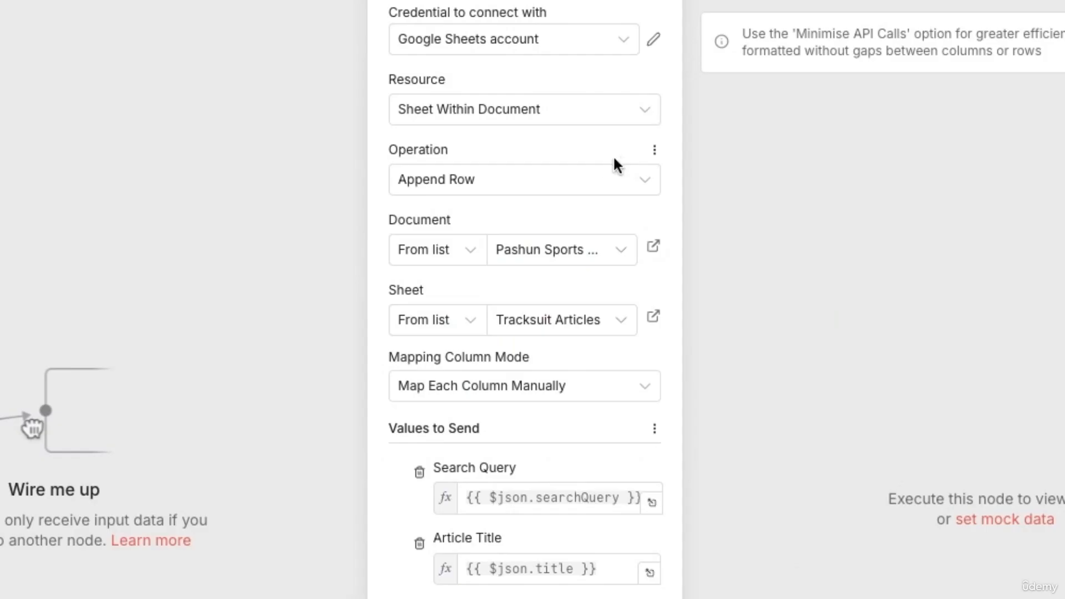
{"action": "left_click", "coordinate": [604, 332]}
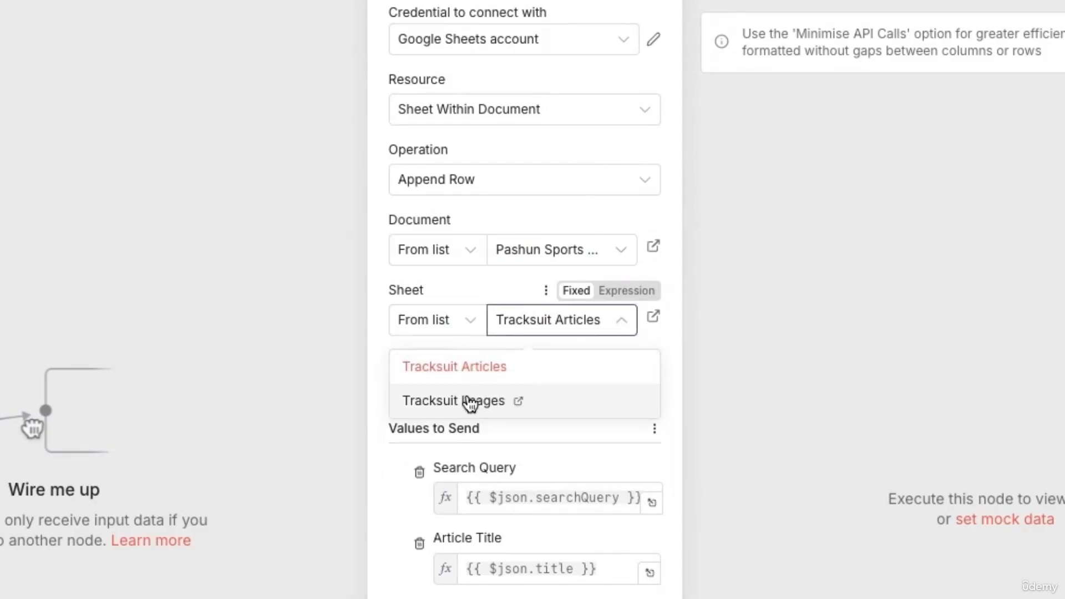
{"action": "left_click", "coordinate": [471, 401]}
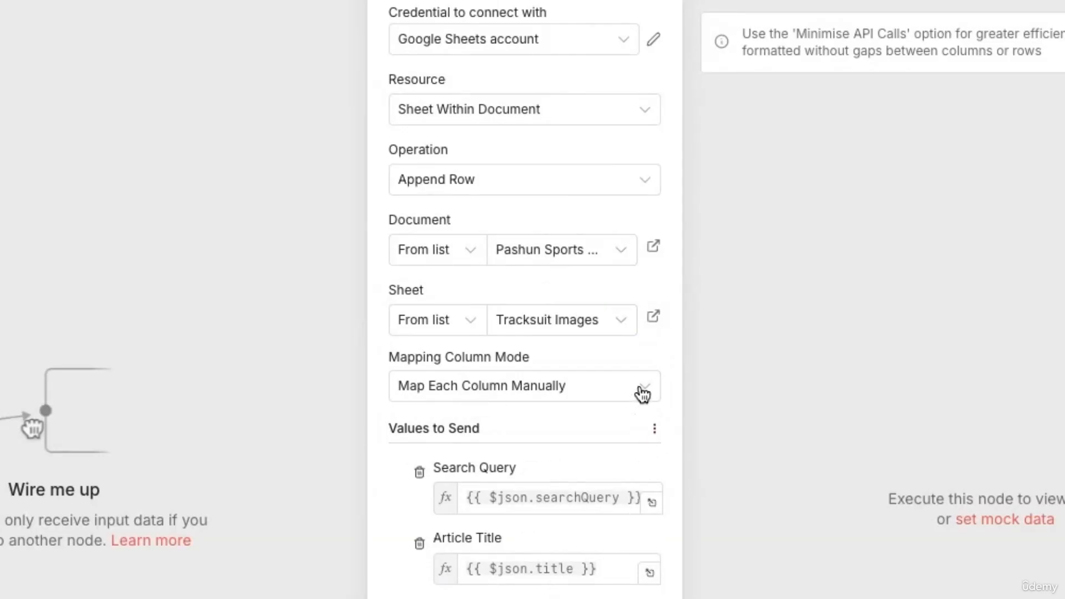
{"action": "left_click", "coordinate": [654, 428]}
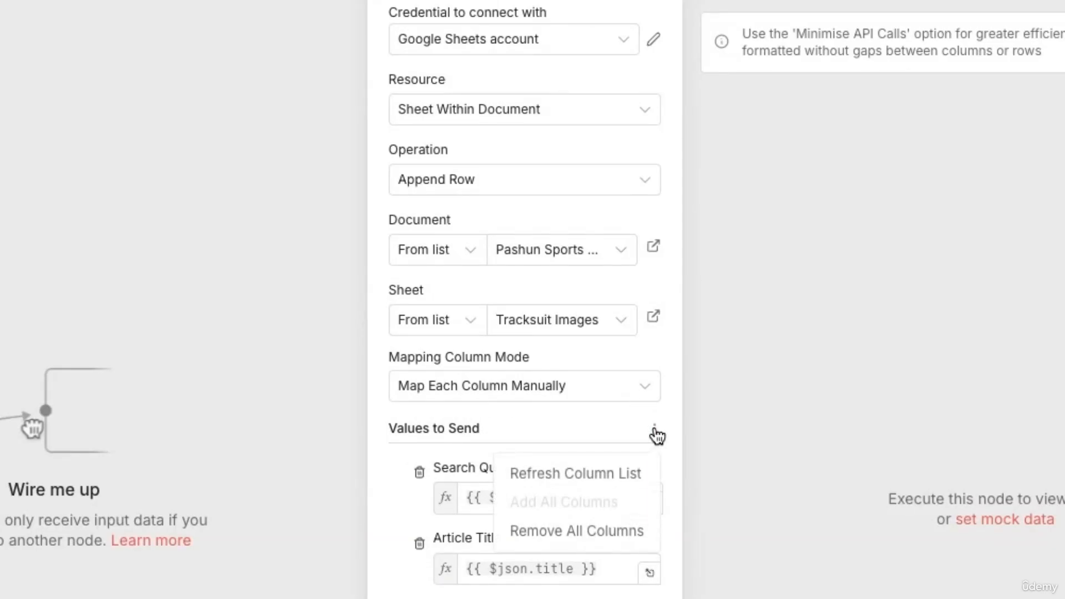
{"action": "left_click", "coordinate": [624, 531]}
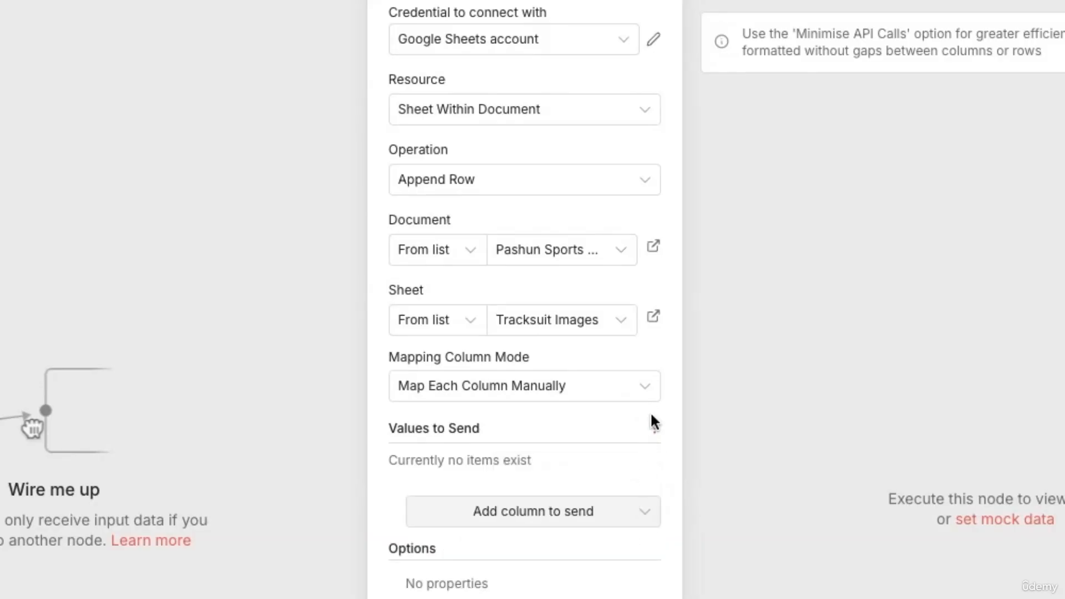
{"action": "left_click", "coordinate": [644, 388]}
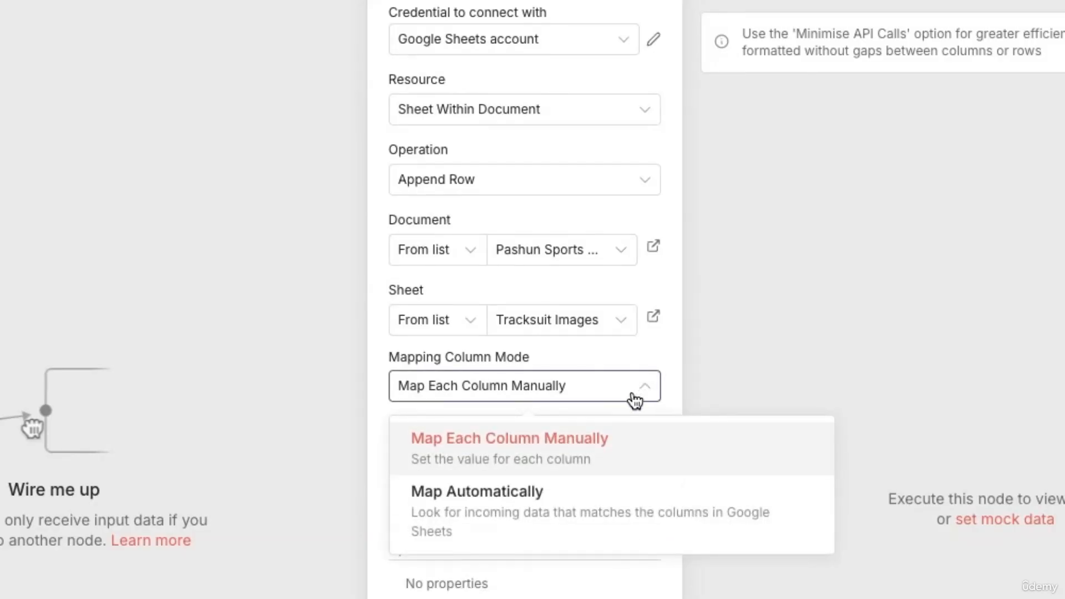
{"action": "left_click", "coordinate": [570, 511]}
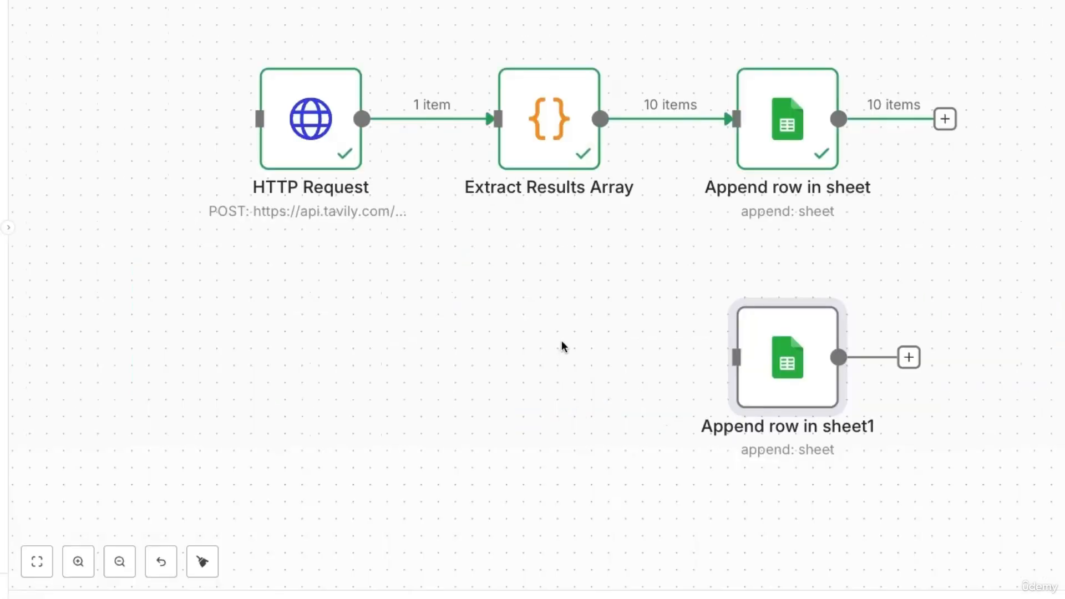
- Ask n8n AI how to write each image, if there are multiple images, to a row in the same document's Tracksuit Images sheet
{"action": "mouse_move", "coordinate": [554, 155]}
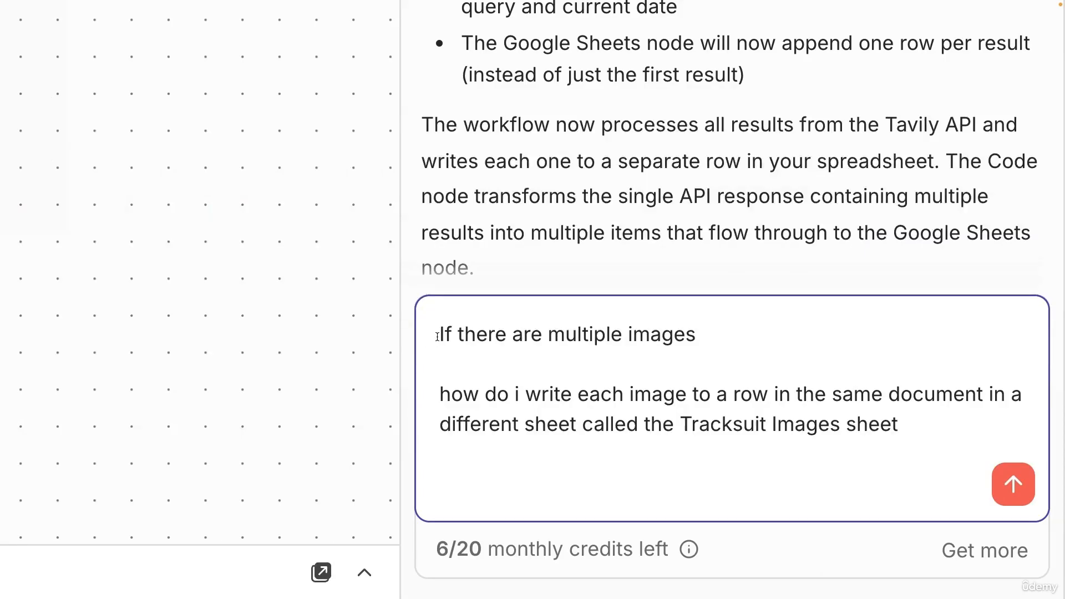
{"action": "left_click_drag", "start_coordinate": [437, 336], "coordinate": [750, 333]}
{"action": "left_click_drag", "start_coordinate": [439, 393], "coordinate": [865, 425]}
{"action": "left_click", "coordinate": [910, 433]}
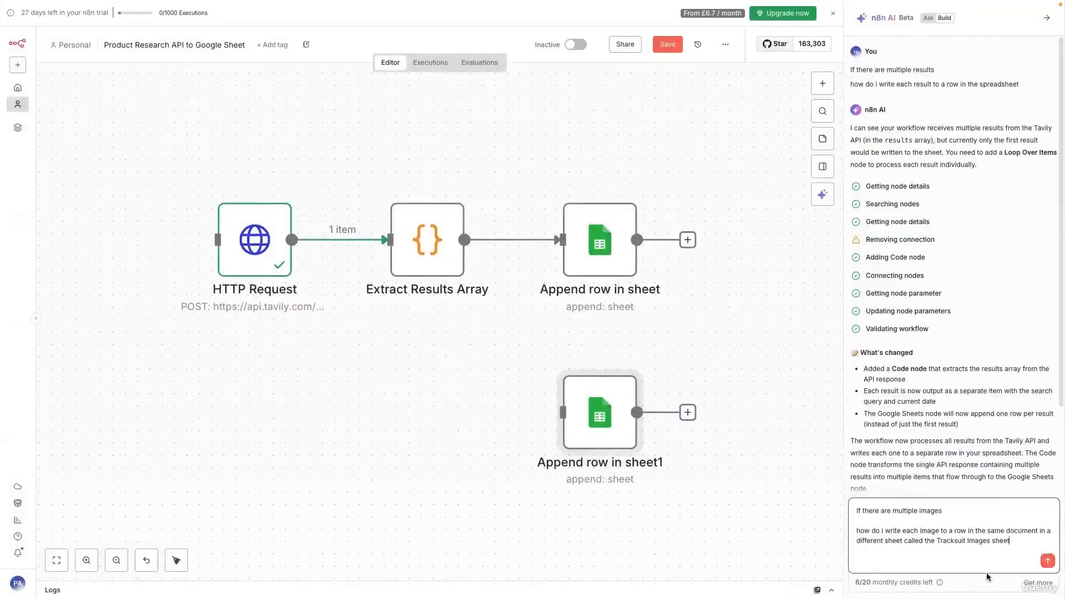
{"action": "left_click", "coordinate": [1047, 561]}
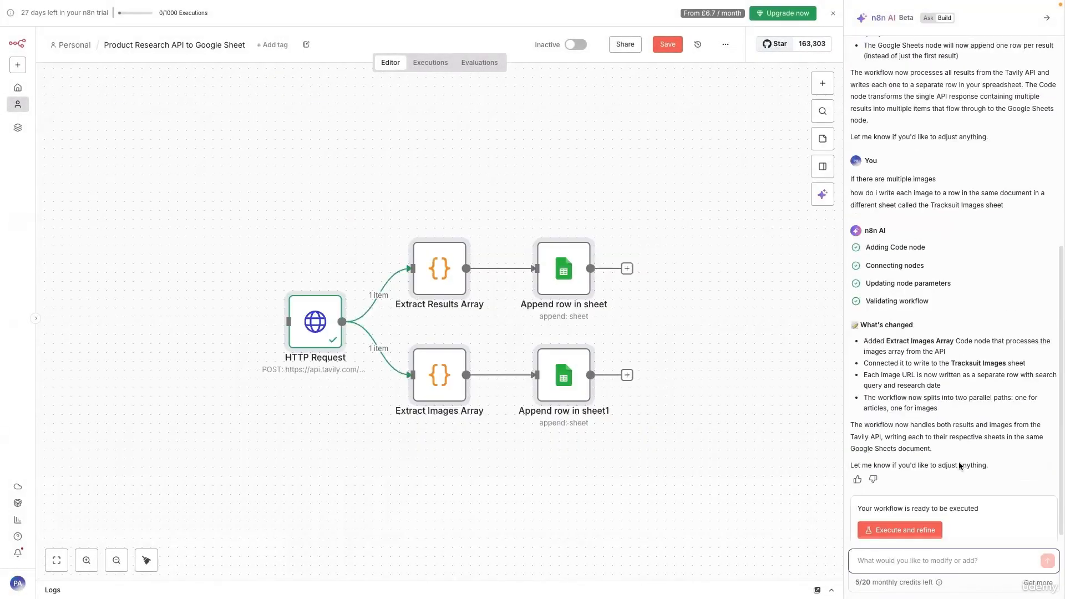
- Read the AI assistant's completed actions and its summary of what changed in the workflow
{"action": "scroll", "coordinate": [923, 422], "scroll_direction": "up", "scroll_amount": 2}
{"action": "scroll", "coordinate": [937, 452], "scroll_direction": "down", "scroll_amount": 1}
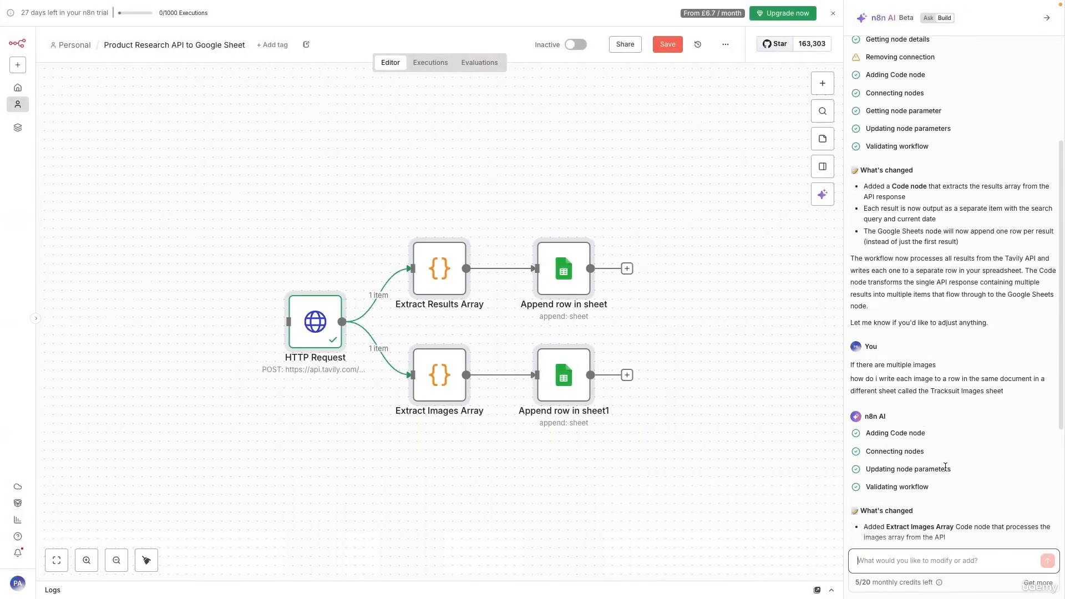
{"action": "scroll", "coordinate": [944, 478], "scroll_direction": "down", "scroll_amount": 4}
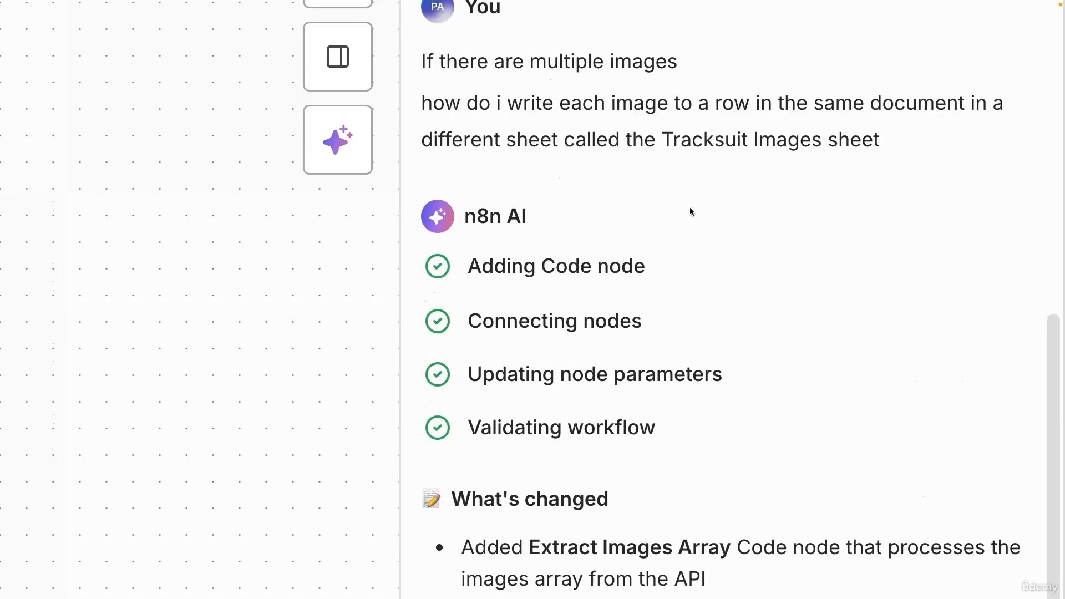
{"action": "scroll", "coordinate": [751, 272], "scroll_direction": "down", "scroll_amount": 1}
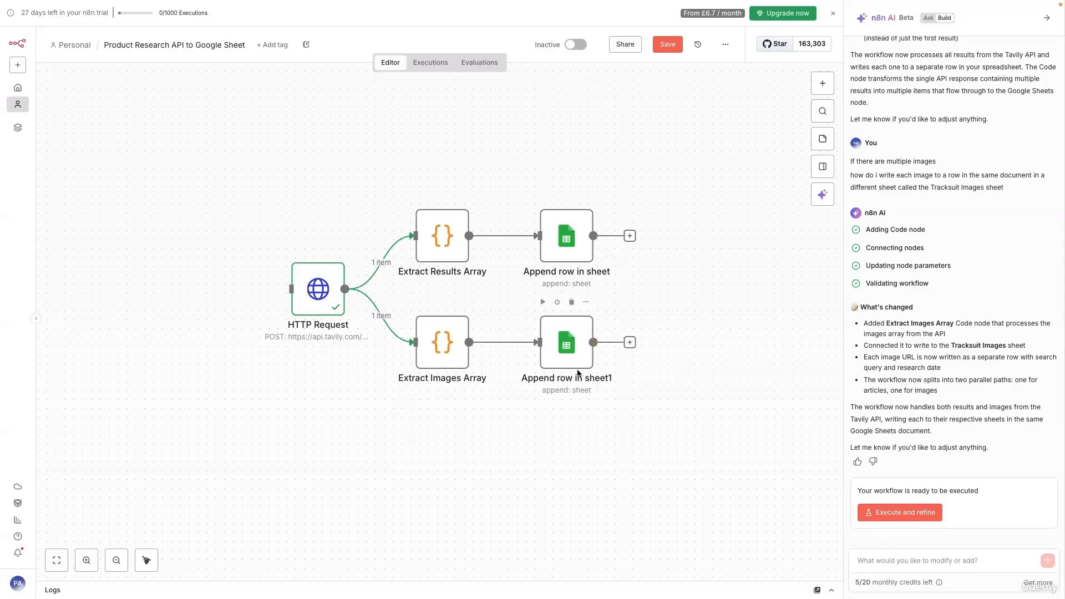
- Execute the Extract Images Array code node and check the image URLs in its output
{"action": "double_click", "coordinate": [433, 341]}
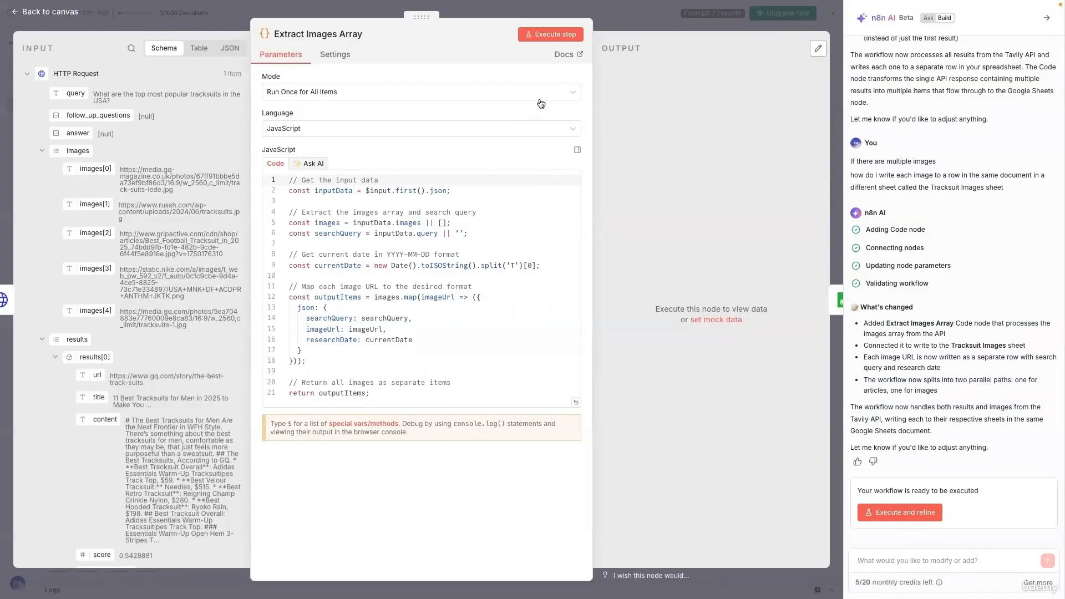
{"action": "left_click", "coordinate": [541, 37]}
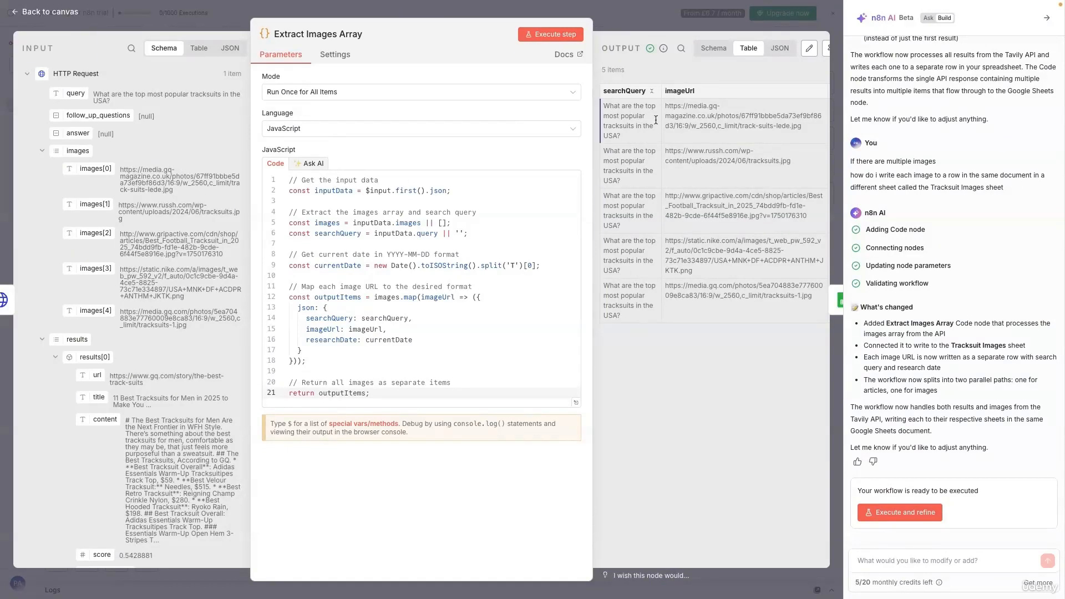
{"action": "left_click_drag", "start_coordinate": [668, 106], "coordinate": [785, 141]}
{"action": "scroll", "coordinate": [785, 142], "scroll_direction": "left", "scroll_amount": 1}
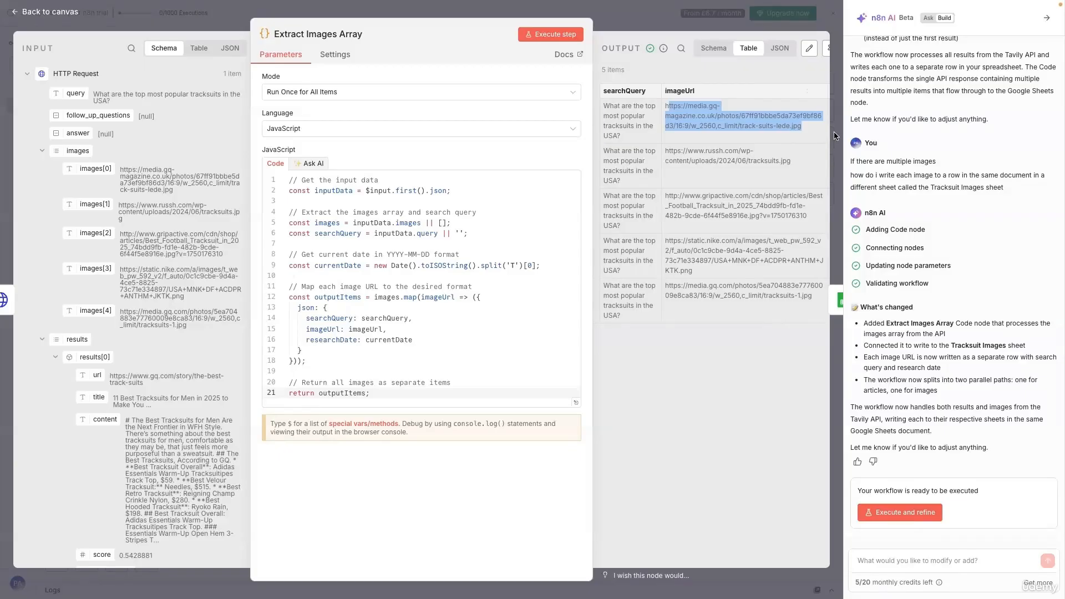
{"action": "left_click", "coordinate": [837, 135]}
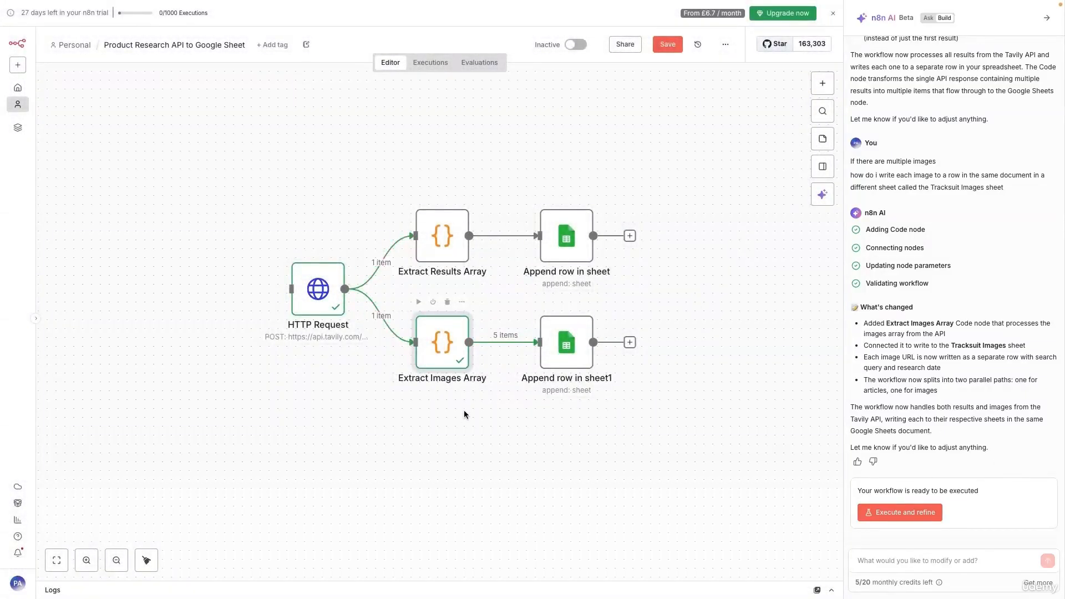
- Execute the Append row in sheet1 node to write the extracted images to the Tracksuit Images sheet
{"action": "double_click", "coordinate": [567, 355]}
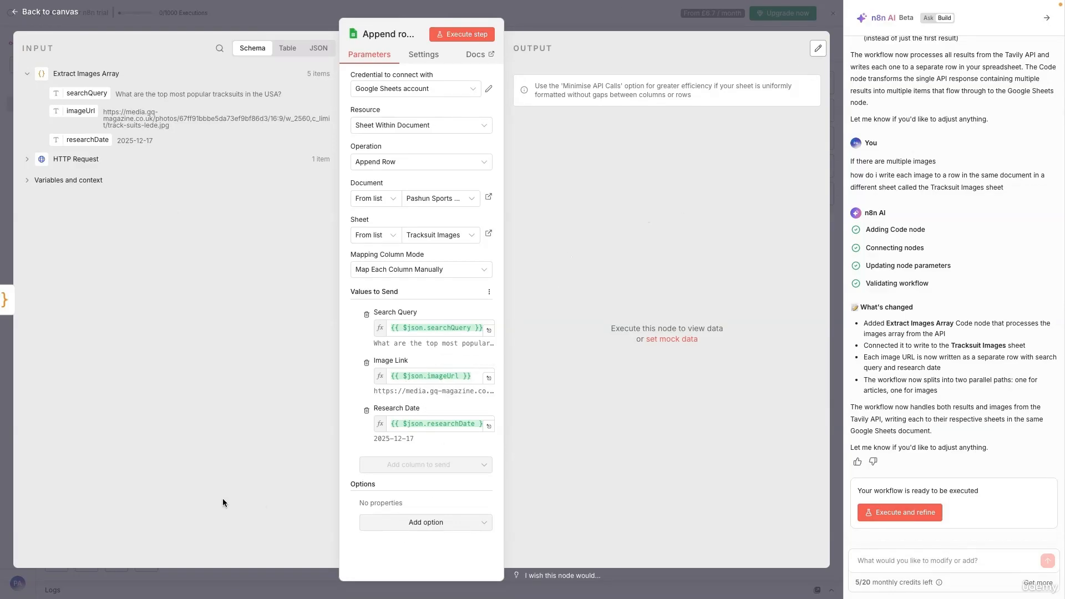
{"action": "left_click", "coordinate": [448, 34]}
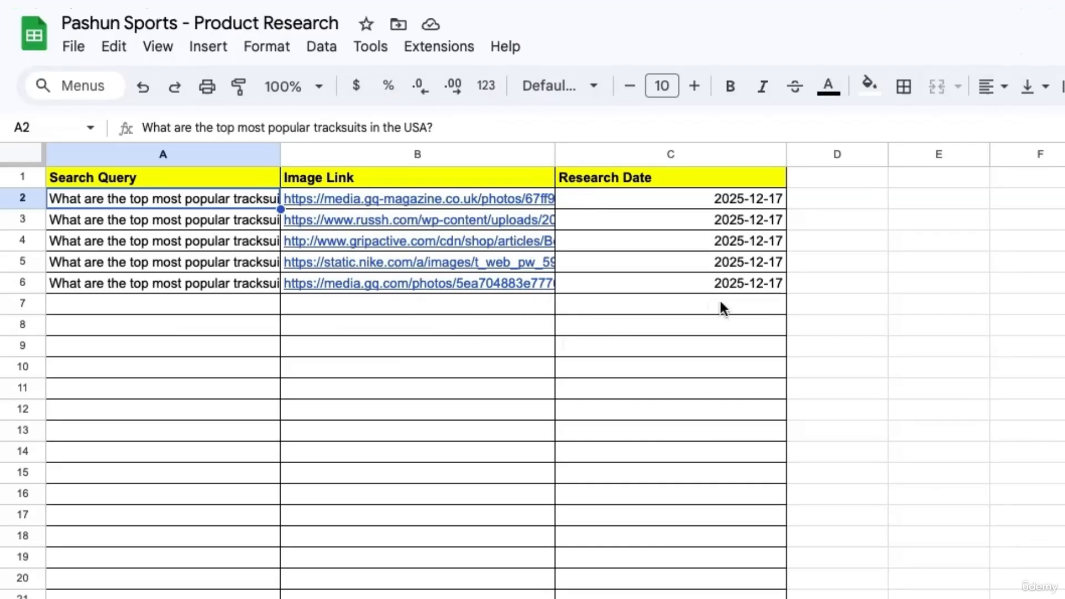
- In the Google Sheets document, narrow the Research Date column of Tracksuit Images and check the written dates and search queries
{"action": "left_click", "coordinate": [720, 301]}
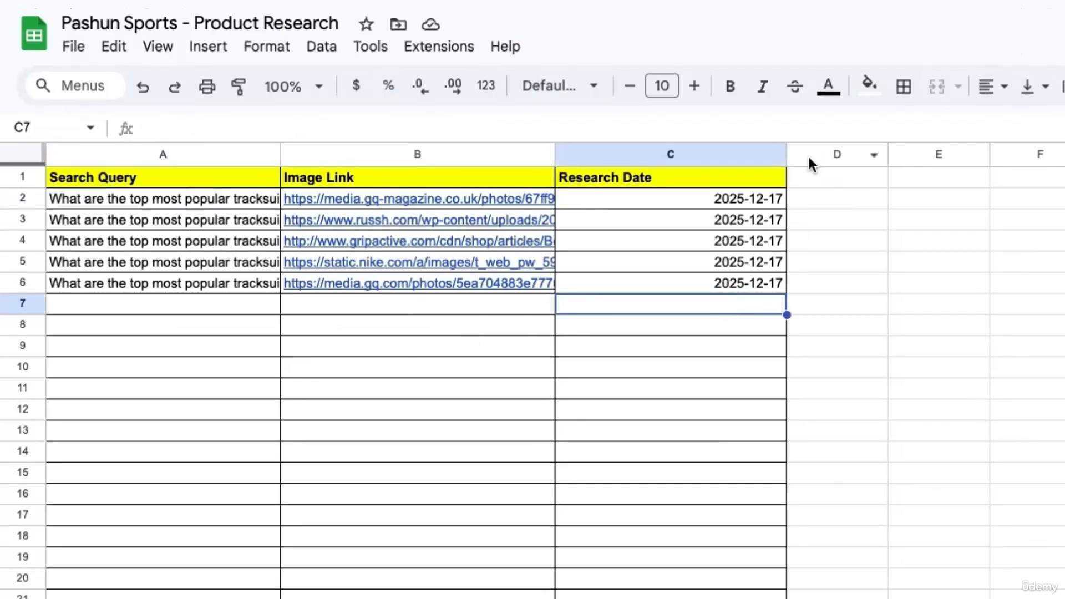
{"action": "left_click_drag", "start_coordinate": [786, 151], "coordinate": [673, 149]}
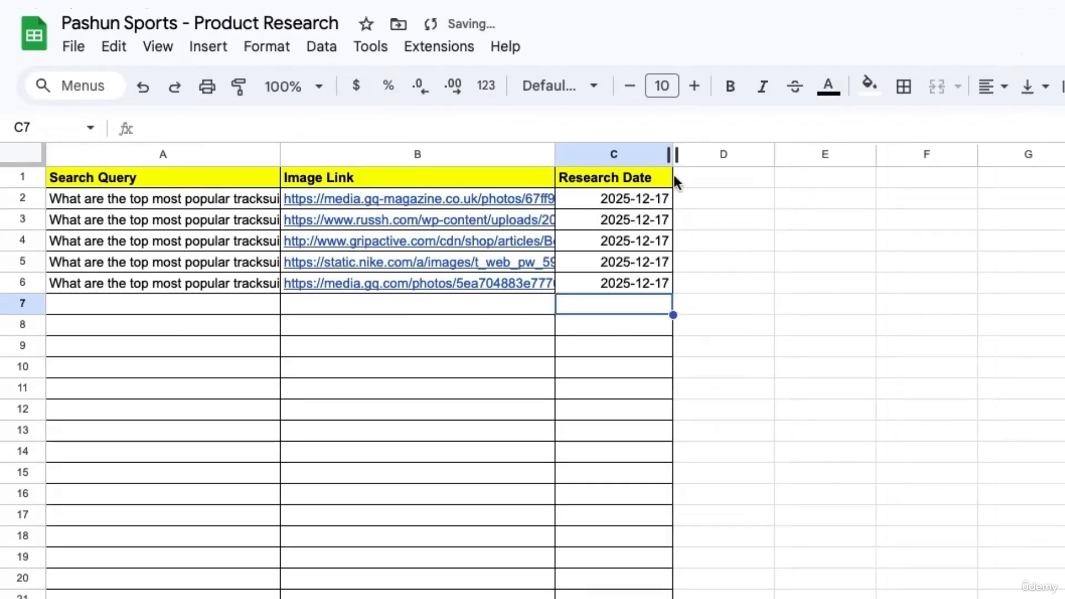
{"action": "left_click_drag", "start_coordinate": [621, 262], "coordinate": [621, 240]}
{"action": "left_click", "coordinate": [627, 196]}
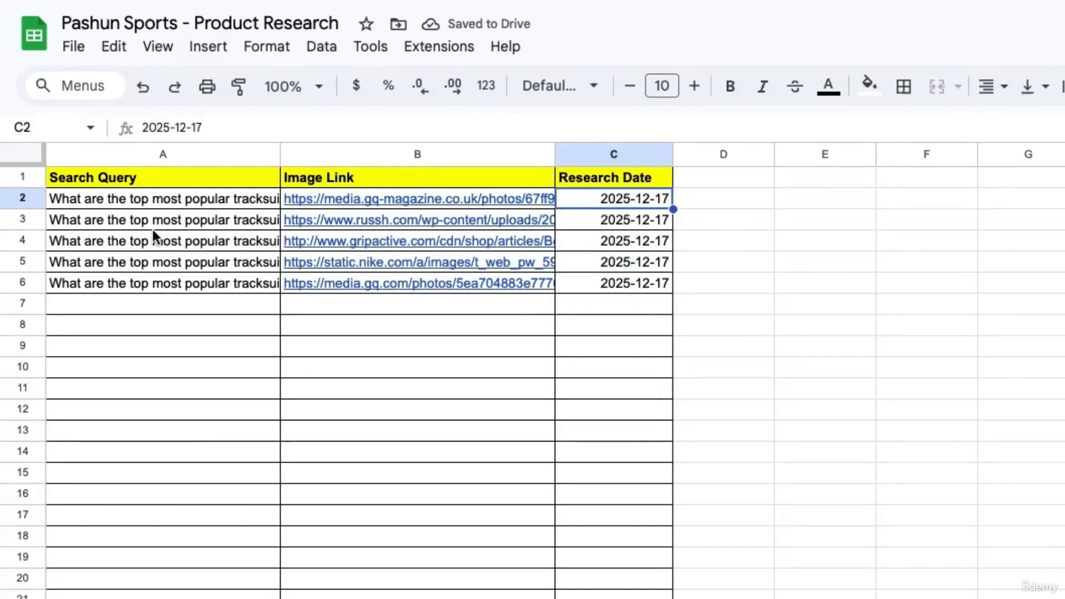
{"action": "left_click", "coordinate": [198, 195]}
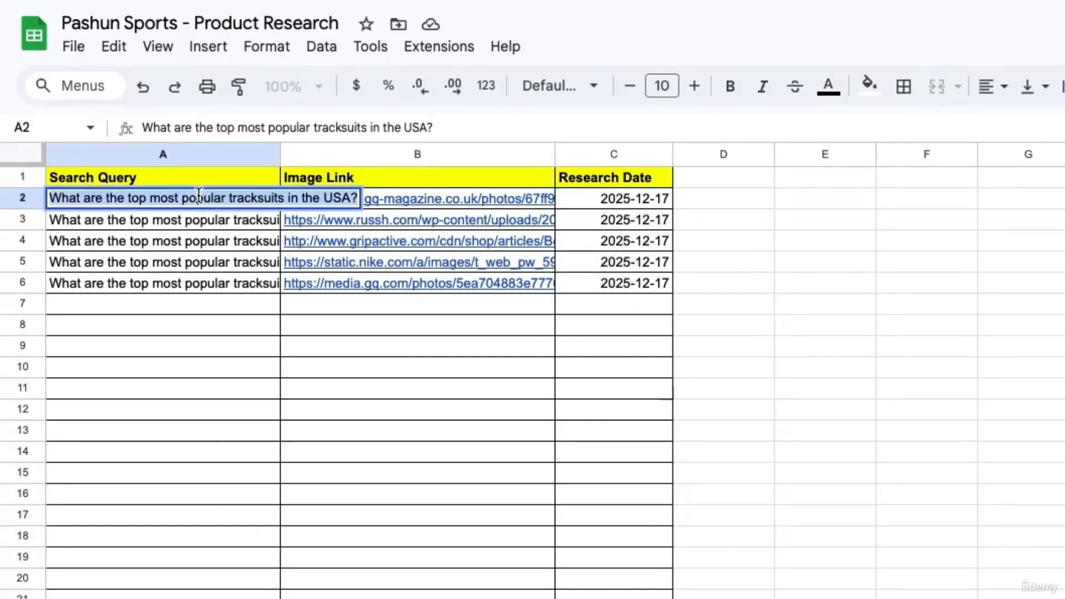
{"action": "left_click", "coordinate": [221, 282]}
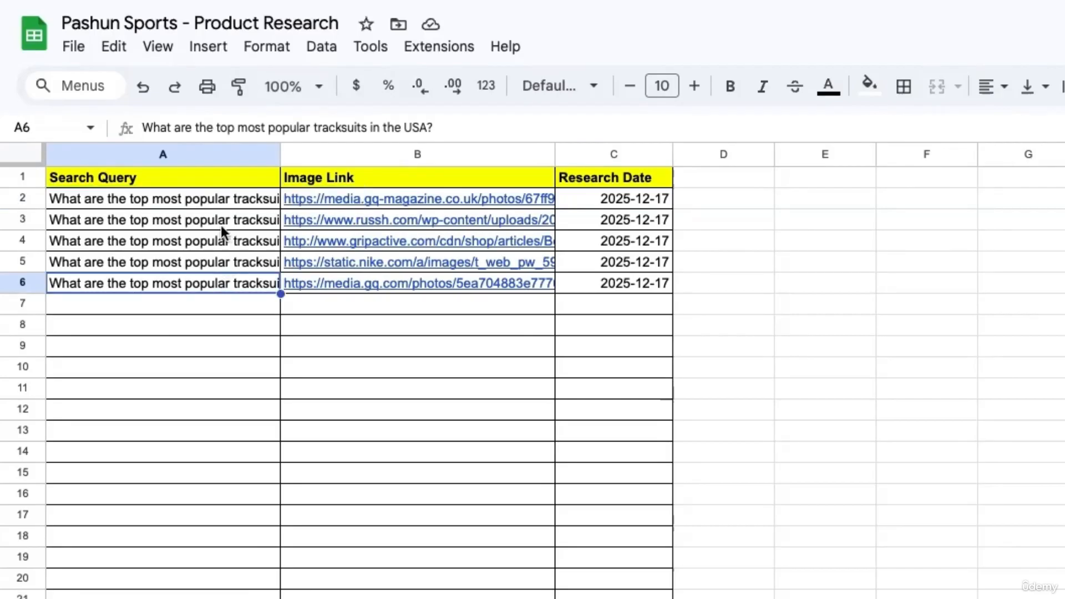
- View the image behind the first row's image link, and return to the spreadsheet's Tracksuit Articles sheet
{"action": "left_click", "coordinate": [335, 198]}
{"action": "left_click", "coordinate": [385, 242]}
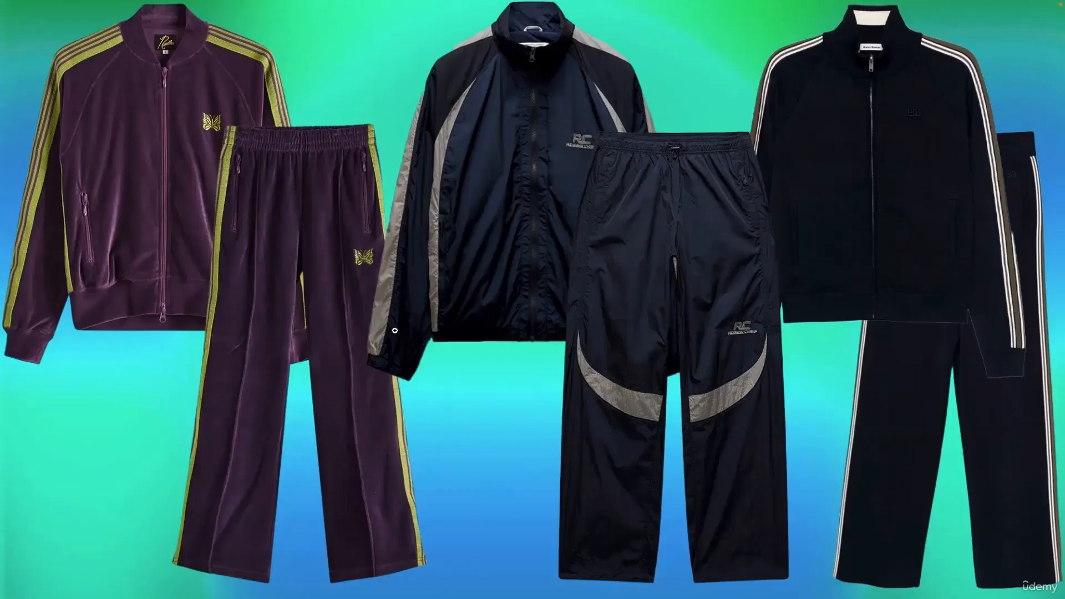
{"action": "left_click", "coordinate": [500, 24]}
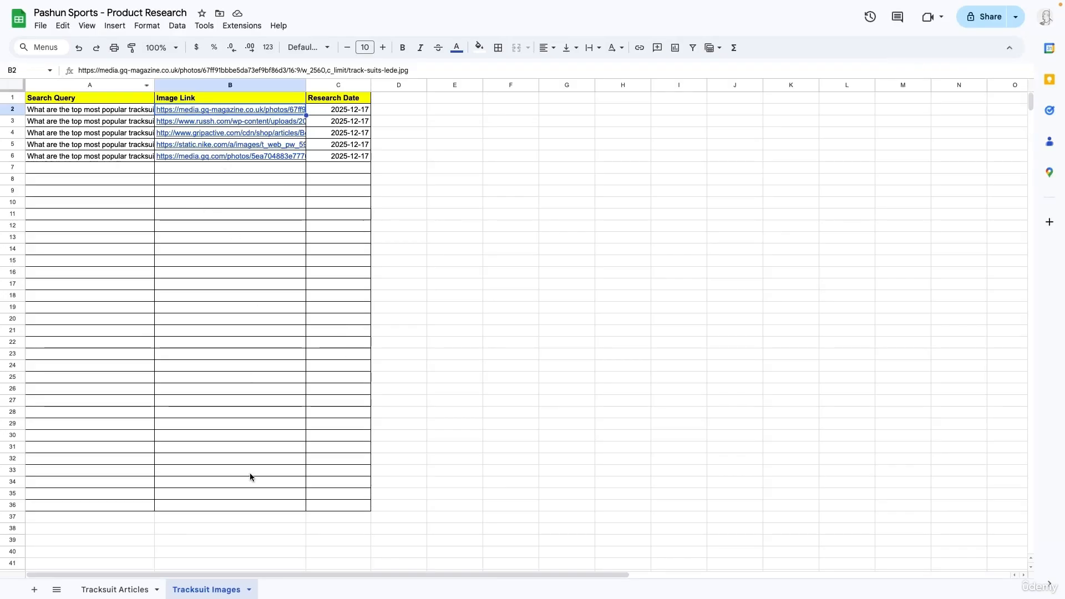
{"action": "left_click", "coordinate": [114, 590]}
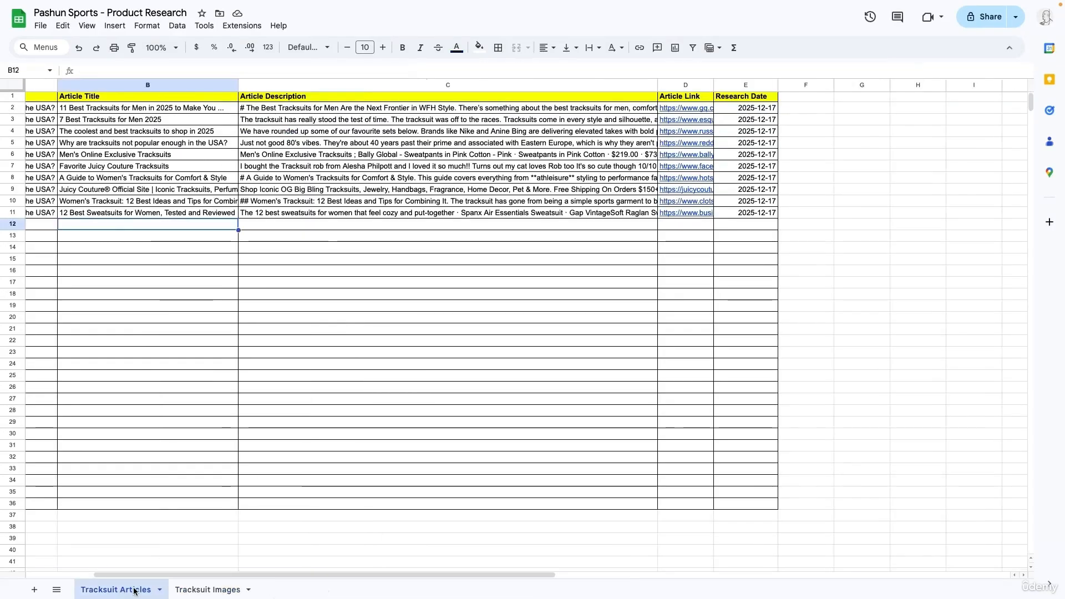